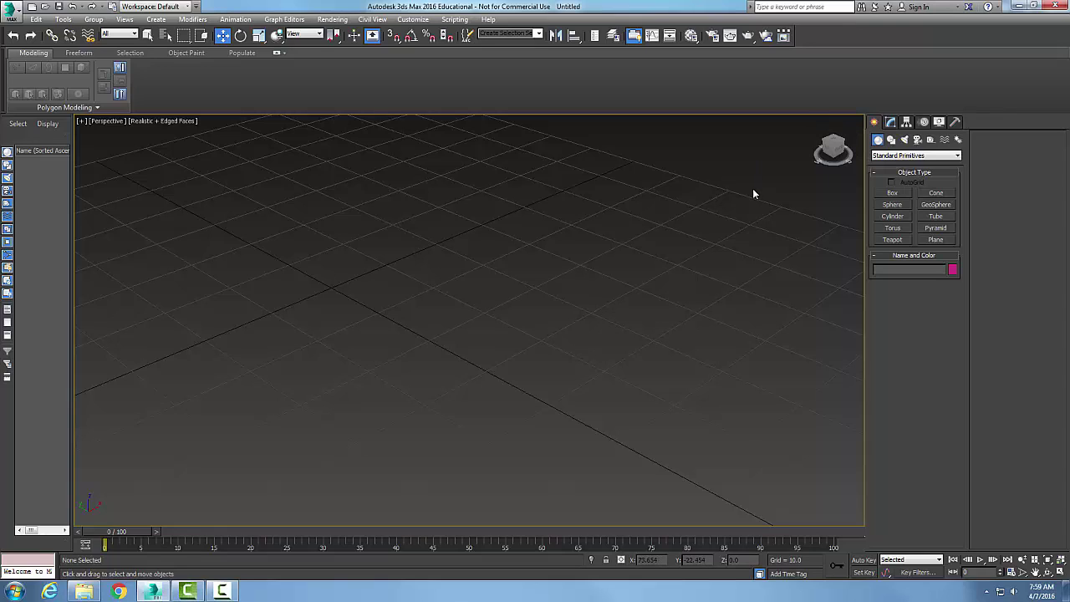
Create a box primitive about 52 units long, 42 wide and 5 high in the perspective view.
{"action": "left_click", "coordinate": [891, 195]}
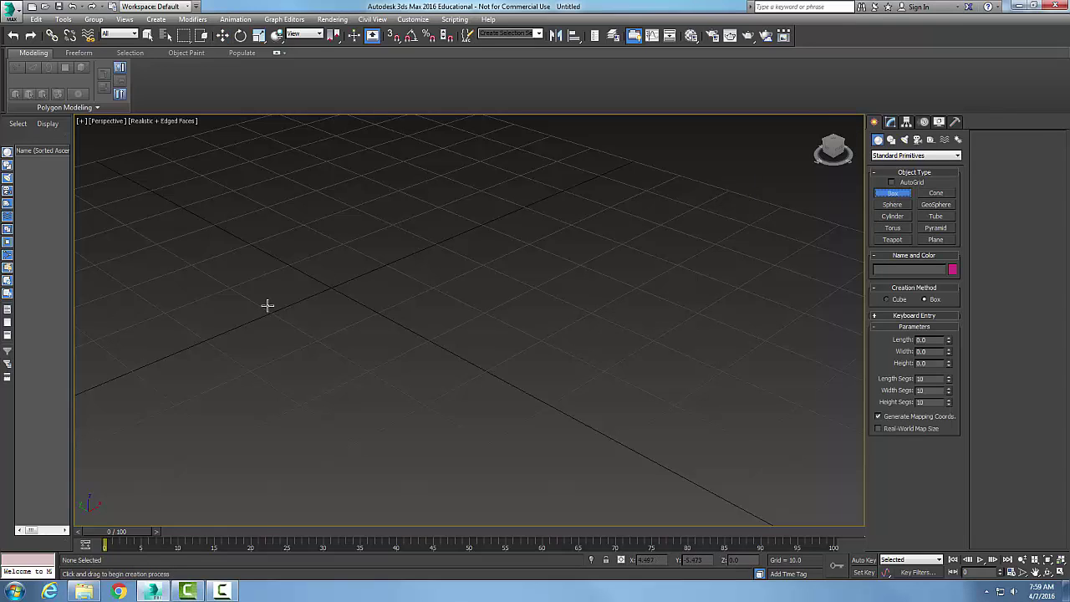
{"action": "left_click_drag", "start_coordinate": [285, 255], "coordinate": [741, 270]}
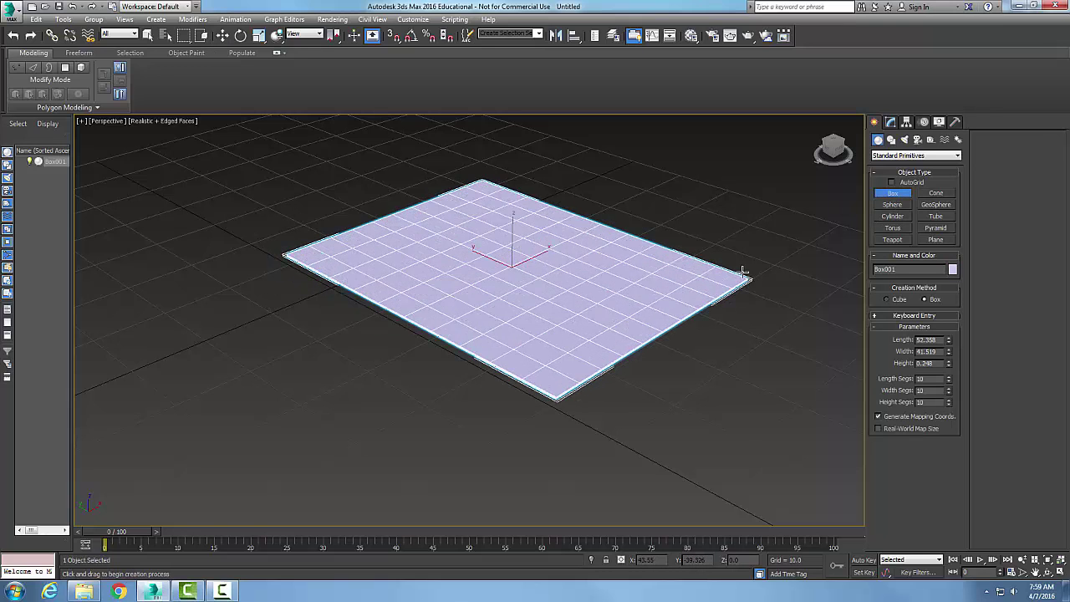
{"action": "left_click", "coordinate": [739, 248]}
{"action": "left_click", "coordinate": [698, 398]}
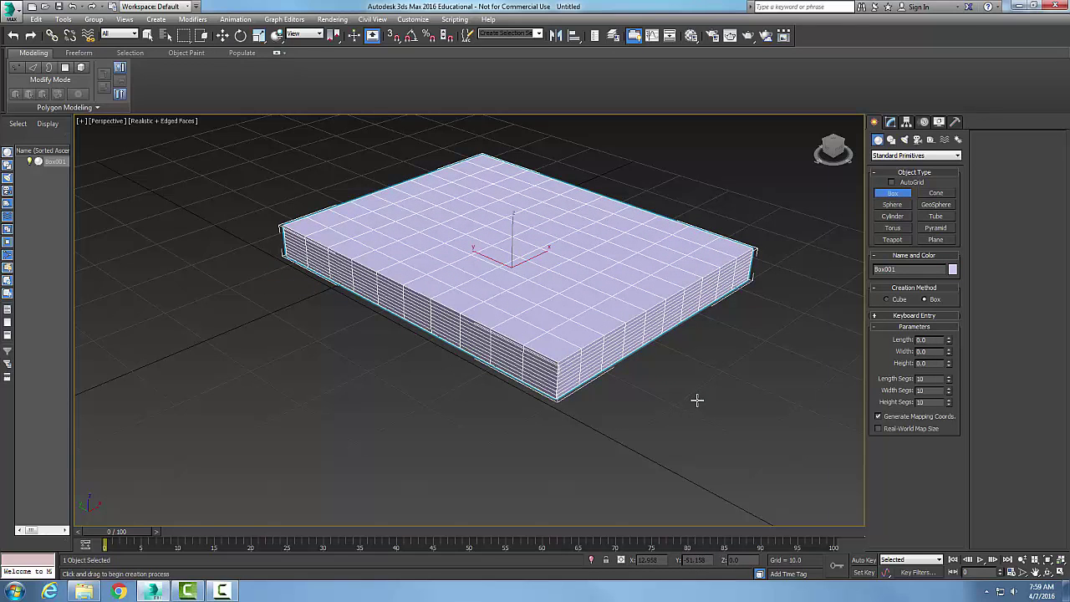
Apply a Noise modifier to the box.
{"action": "left_click", "coordinate": [891, 123]}
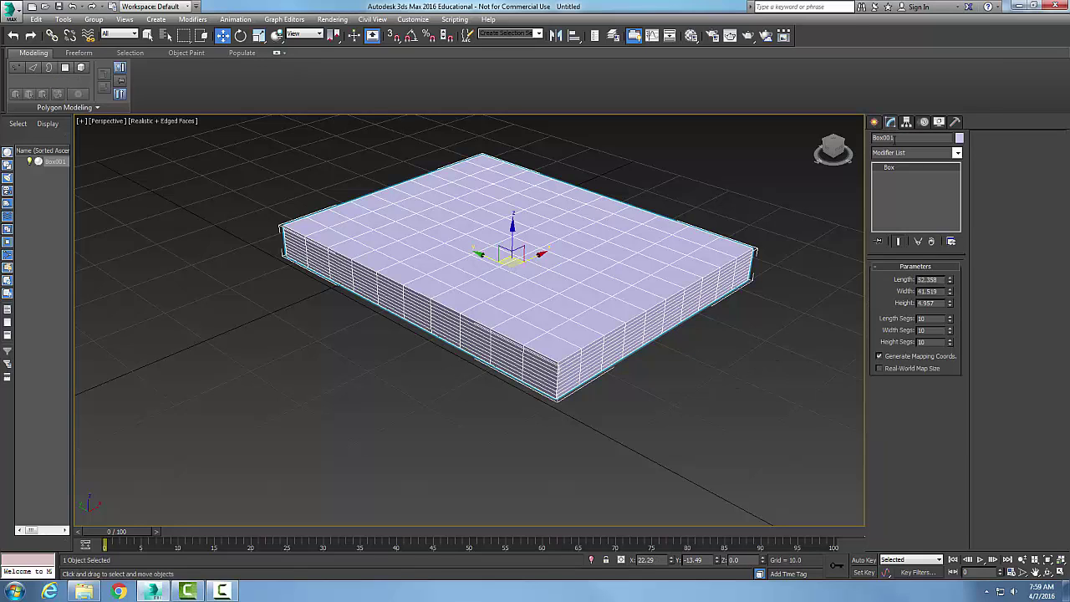
{"action": "left_click", "coordinate": [959, 156]}
{"action": "scroll", "coordinate": [919, 251], "scroll_direction": "down", "scroll_amount": 5}
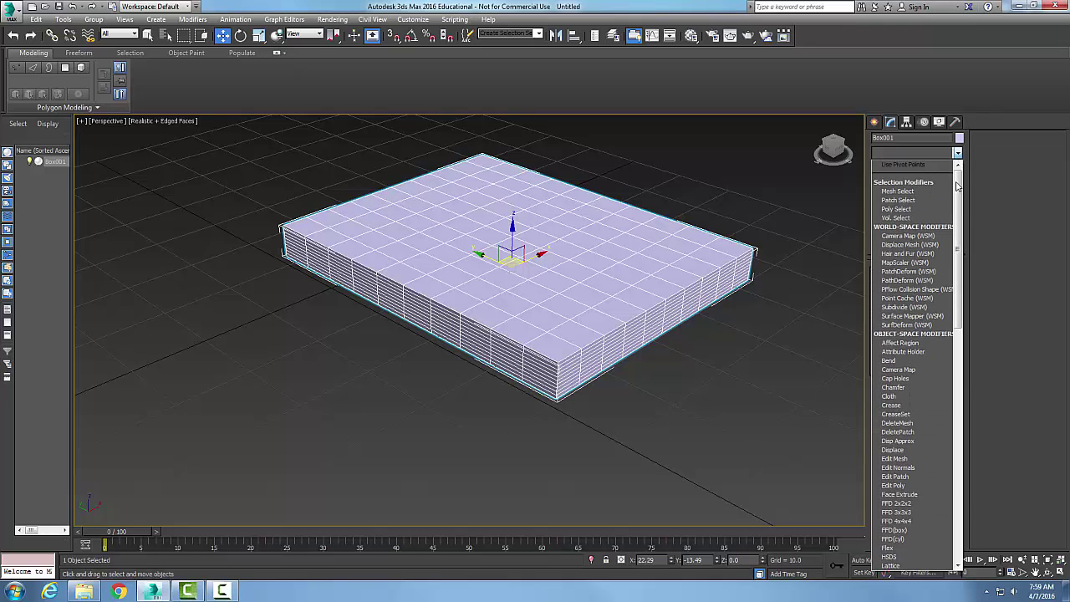
{"action": "left_click_drag", "start_coordinate": [963, 251], "coordinate": [968, 340]}
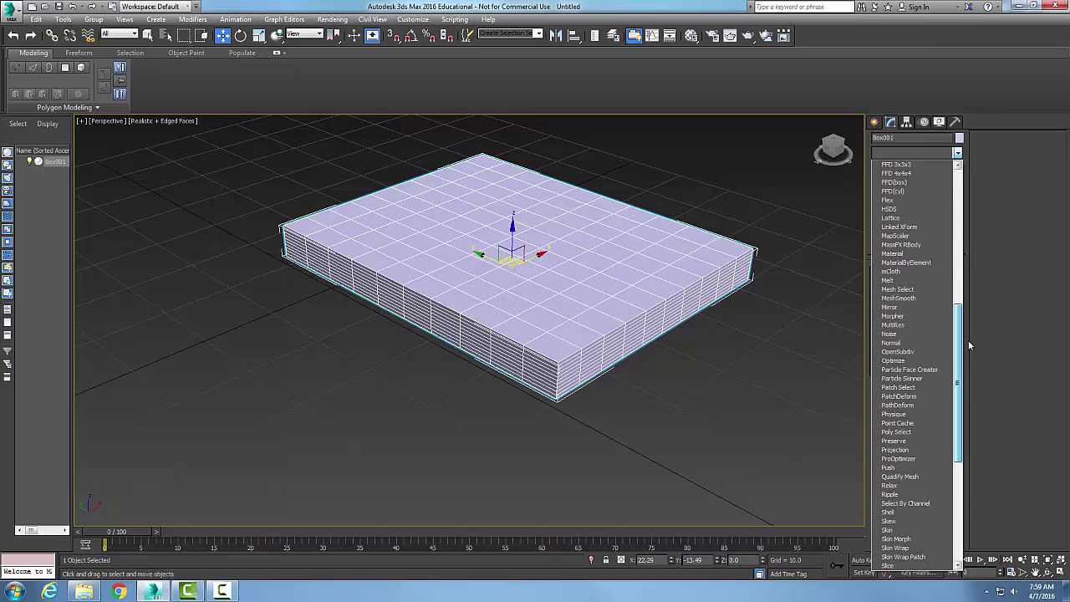
{"action": "left_click", "coordinate": [910, 335]}
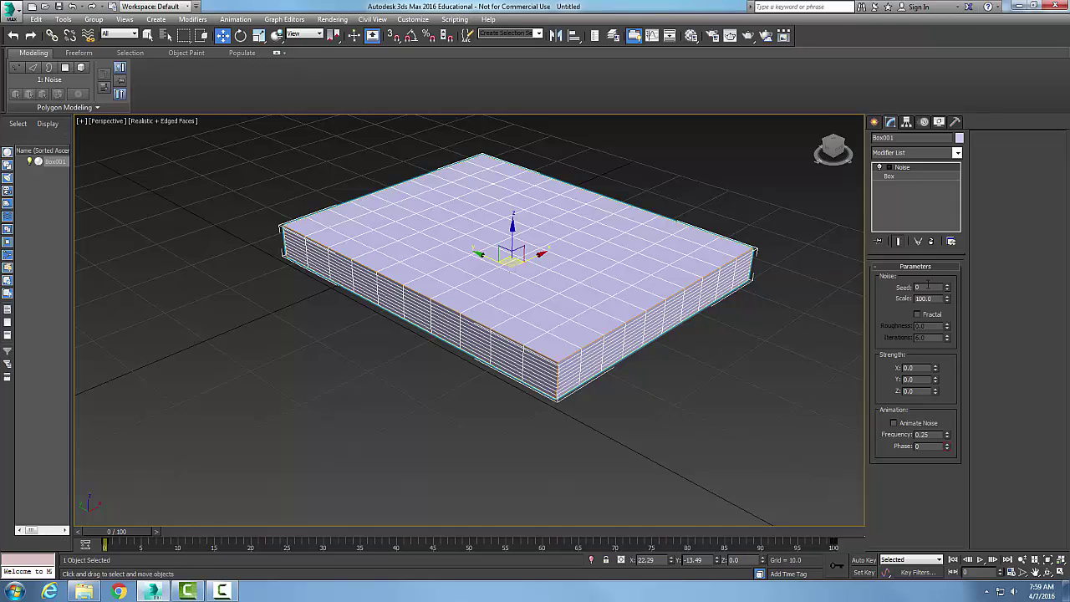
Set the Noise modifier's seed to 20, scale to 50 and Z strength to 20.
{"action": "double_click", "coordinate": [923, 286]}
{"action": "type", "text": "20"}
{"action": "double_click", "coordinate": [921, 298]}
{"action": "type", "text": "50"}
{"action": "key", "text": "Return"}
{"action": "double_click", "coordinate": [919, 390]}
{"action": "type", "text": "2"}
{"action": "key", "text": "Return"}
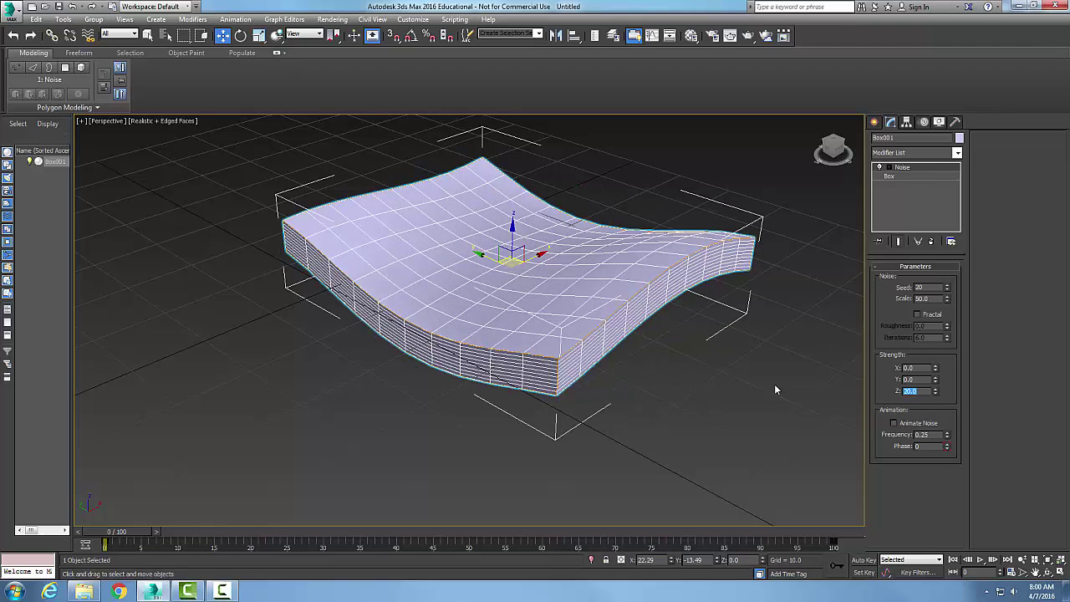
Try a Noise Z strength of 50 and return it to 20.
{"action": "type", "text": "50"}
{"action": "key", "text": "Return"}
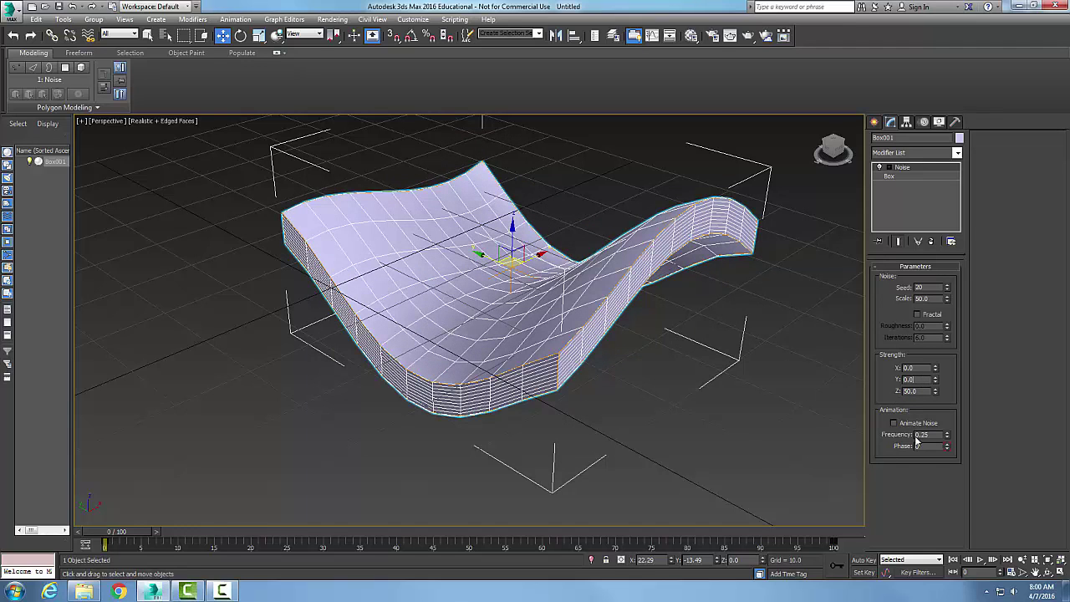
{"action": "double_click", "coordinate": [924, 392]}
{"action": "type", "text": "20"}
{"action": "key", "text": "Return"}
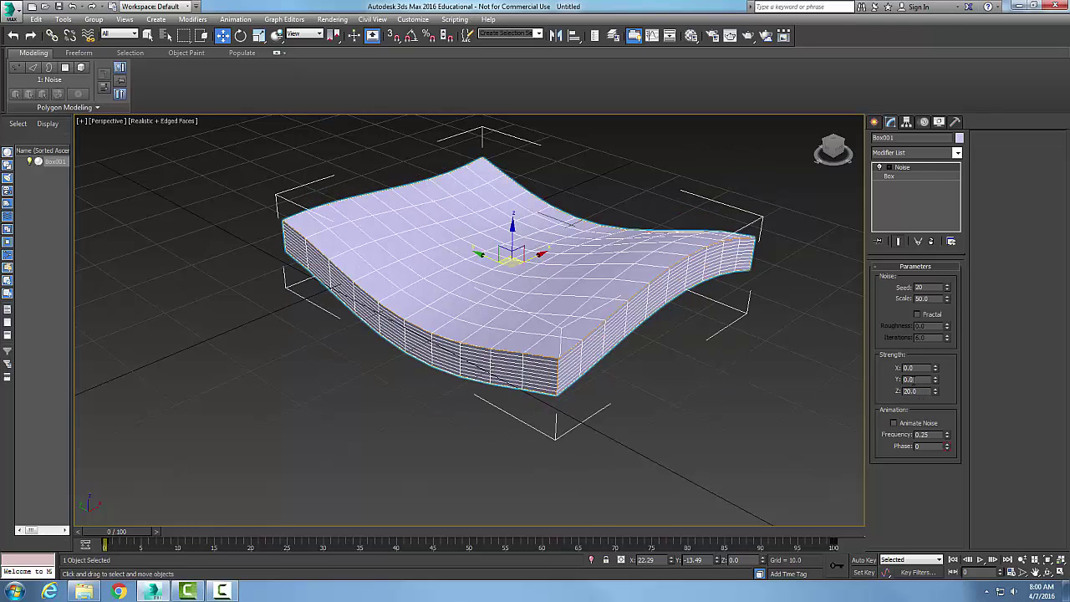
Enable the Fractal option of the Noise modifier.
{"action": "left_click", "coordinate": [917, 314]}
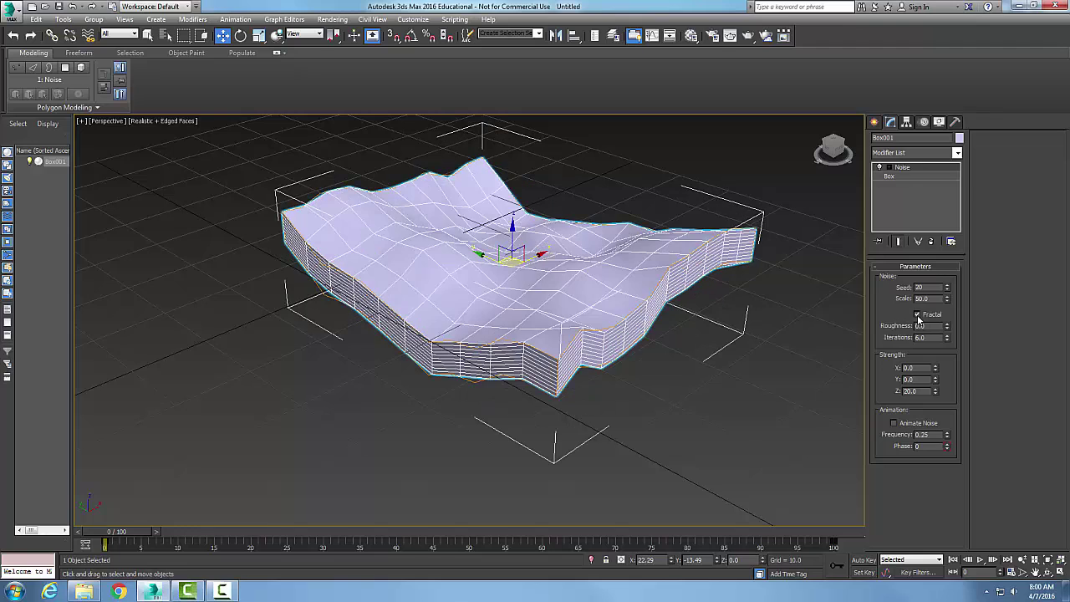
{"action": "left_click", "coordinate": [917, 315]}
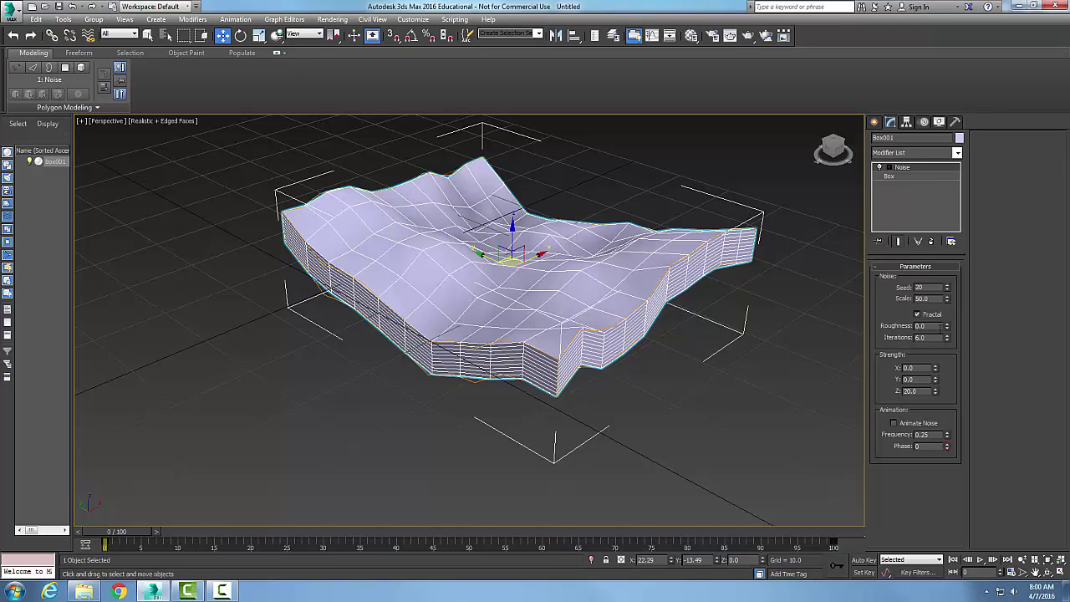
Try a fractal roughness of 0.5 and return it to 0.
{"action": "left_click", "coordinate": [930, 338]}
{"action": "key", "text": "BackSpace"}
{"action": "type", "text": "1"}
{"action": "double_click", "coordinate": [922, 326]}
{"action": "type", "text": ".5"}
{"action": "key", "text": "Return"}
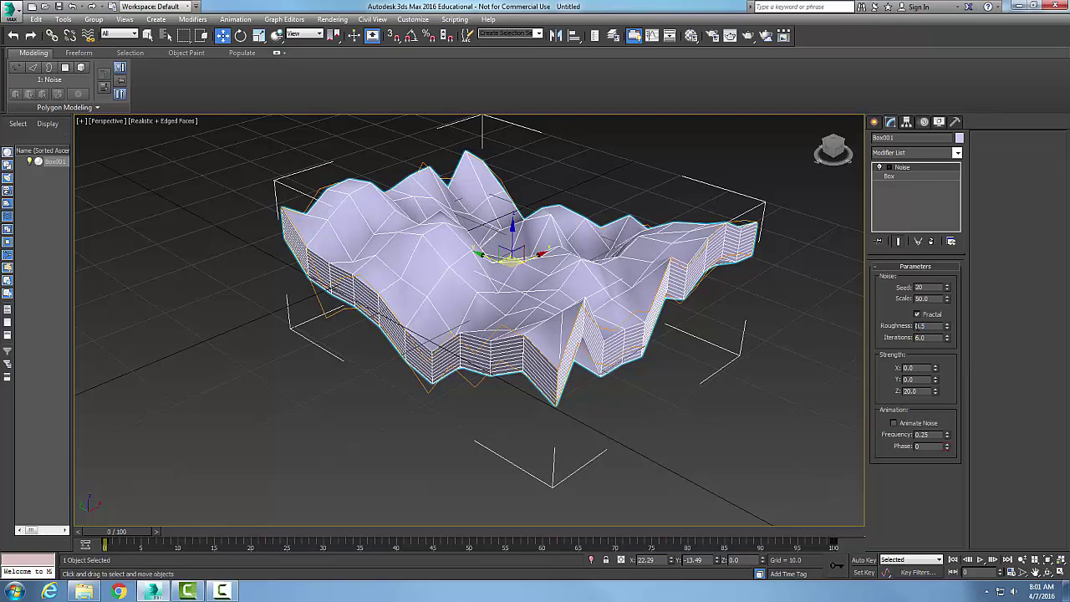
{"action": "type", "text": "0"}
{"action": "key", "text": "Return"}
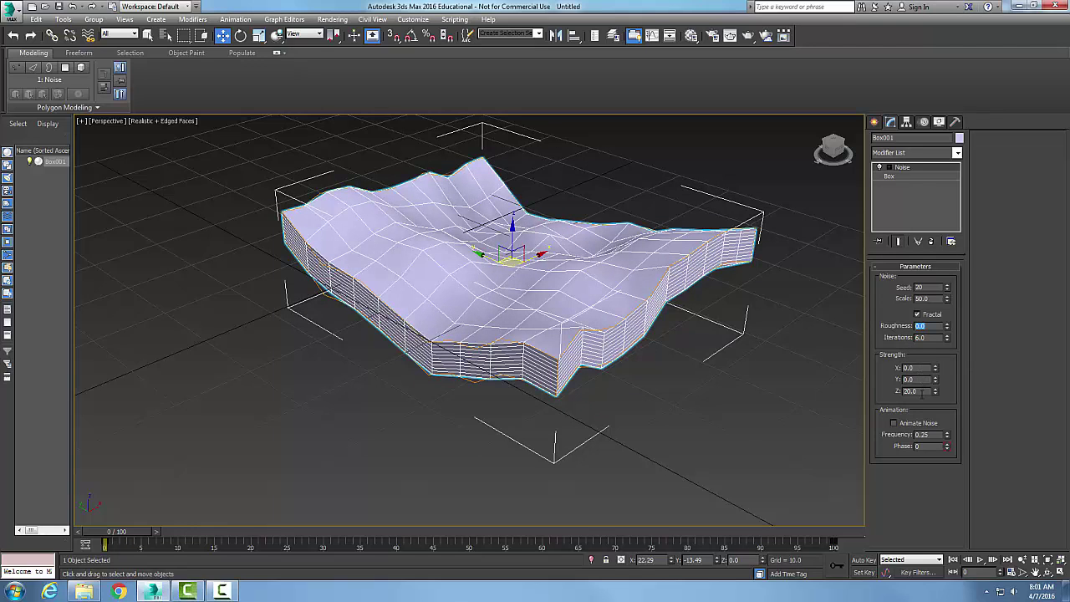
Set the Noise modifier's Z strength to 10.
{"action": "left_click", "coordinate": [921, 391]}
{"action": "type", "text": "10"}
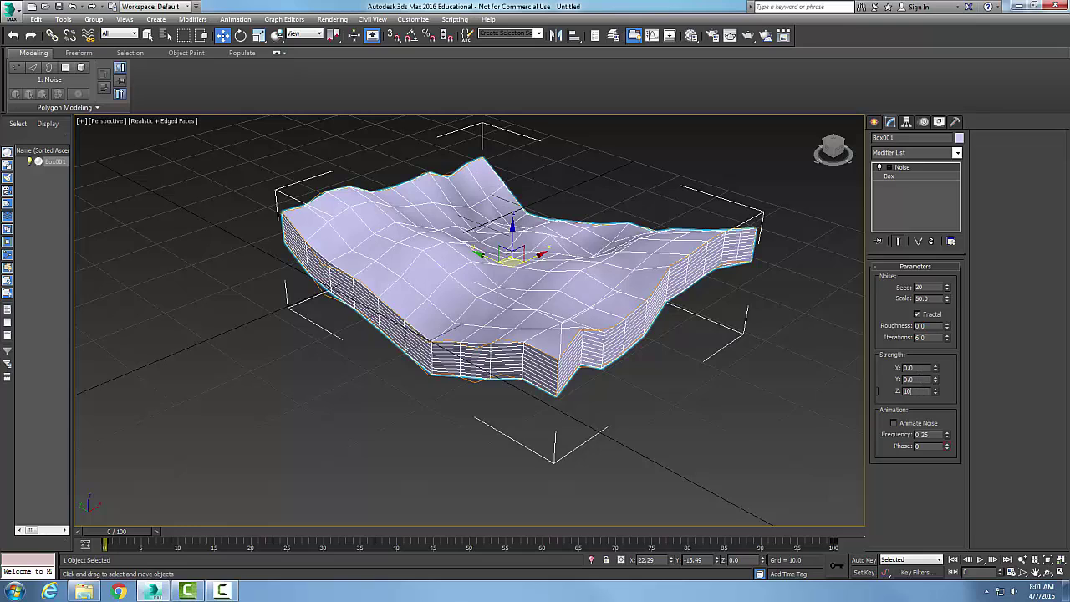
{"action": "key", "text": "Return"}
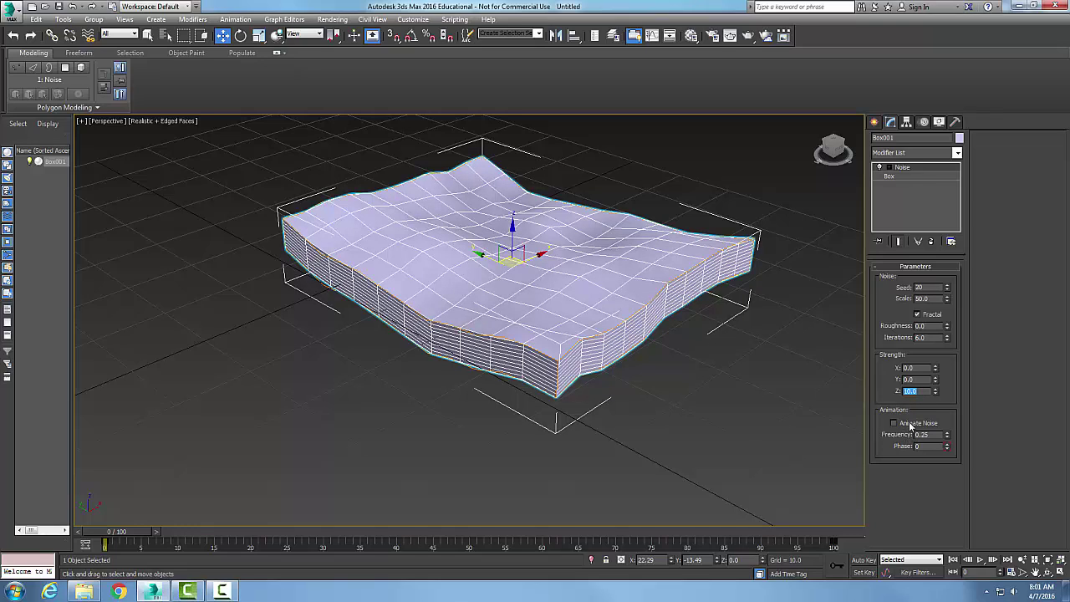
Try a Noise X strength of 5 and return it to 0.
{"action": "left_click_drag", "start_coordinate": [917, 369], "coordinate": [888, 369]}
{"action": "type", "text": "5"}
{"action": "key", "text": "Tab"}
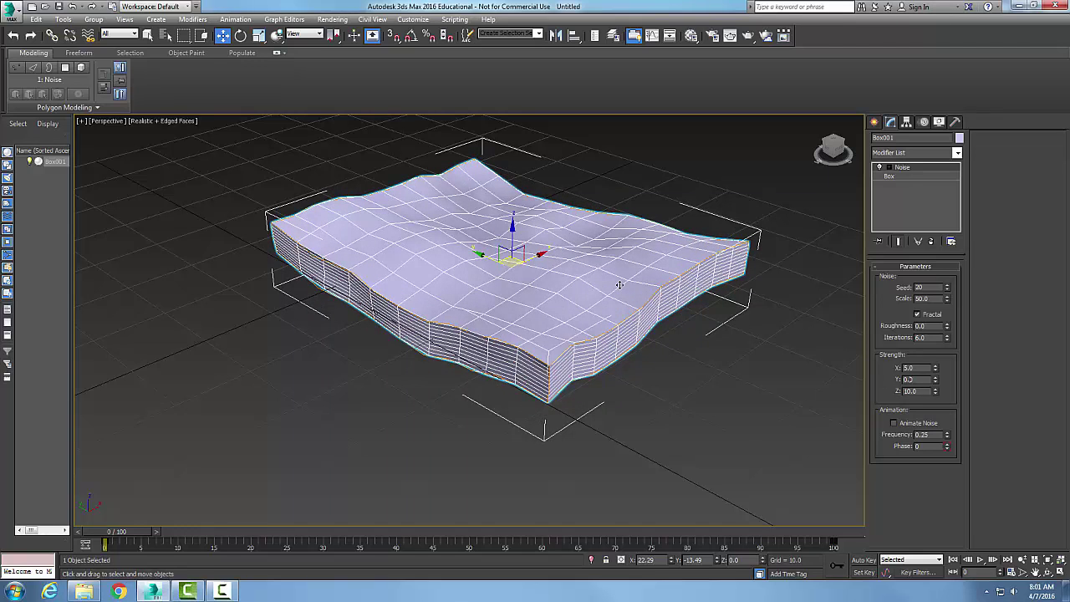
{"action": "key", "text": "shift+Tab"}
{"action": "type", "text": "0"}
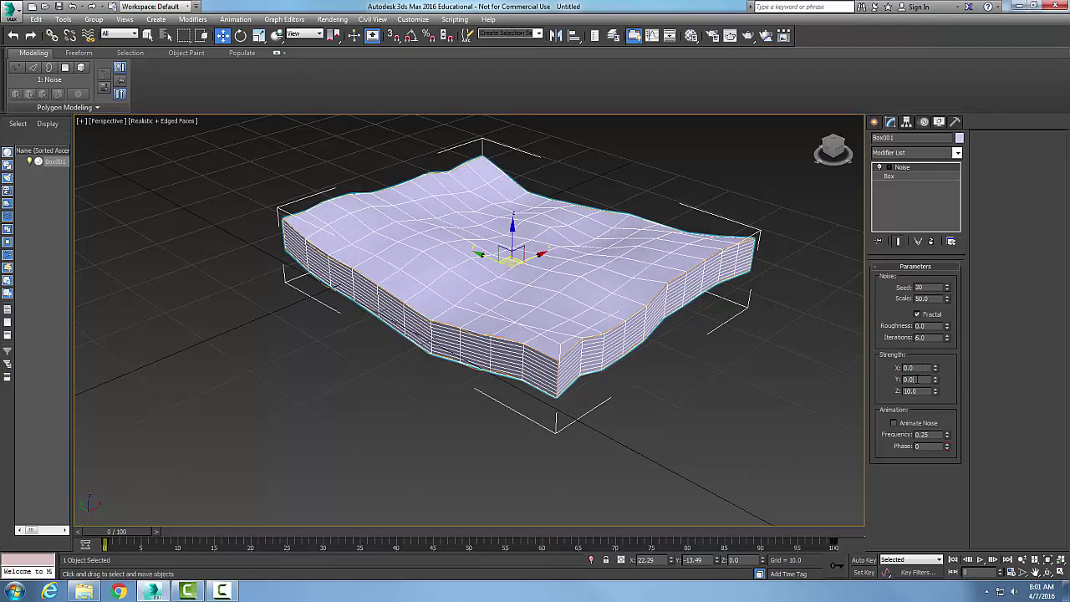
{"action": "key", "text": "Return"}
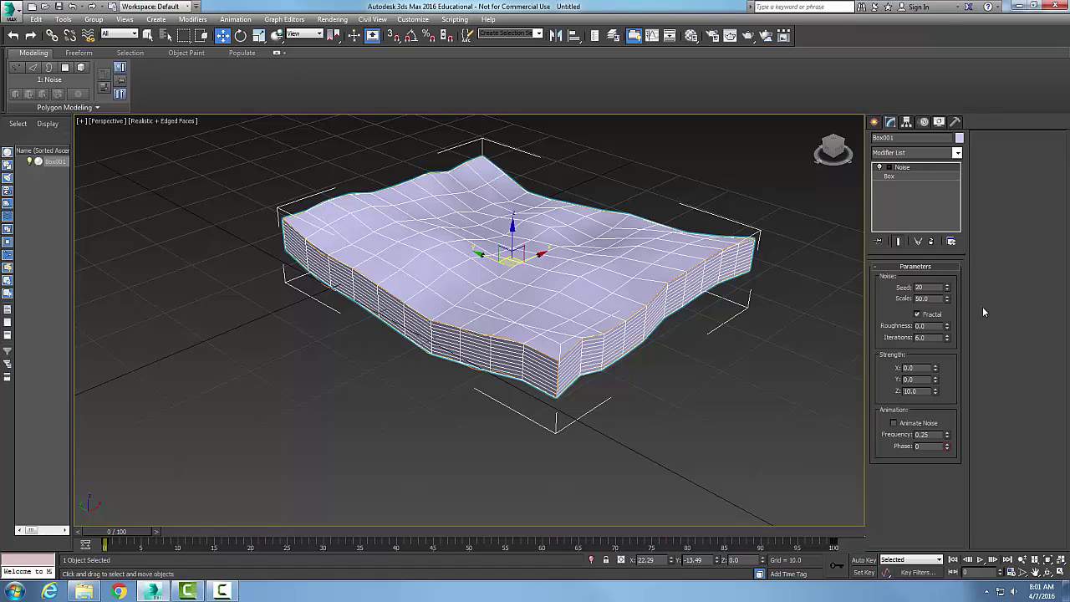
Set the Noise modifier's scale to 75 and its seed to 50.
{"action": "left_click_drag", "start_coordinate": [928, 298], "coordinate": [886, 299]}
{"action": "type", "text": "75"}
{"action": "key", "text": "Return"}
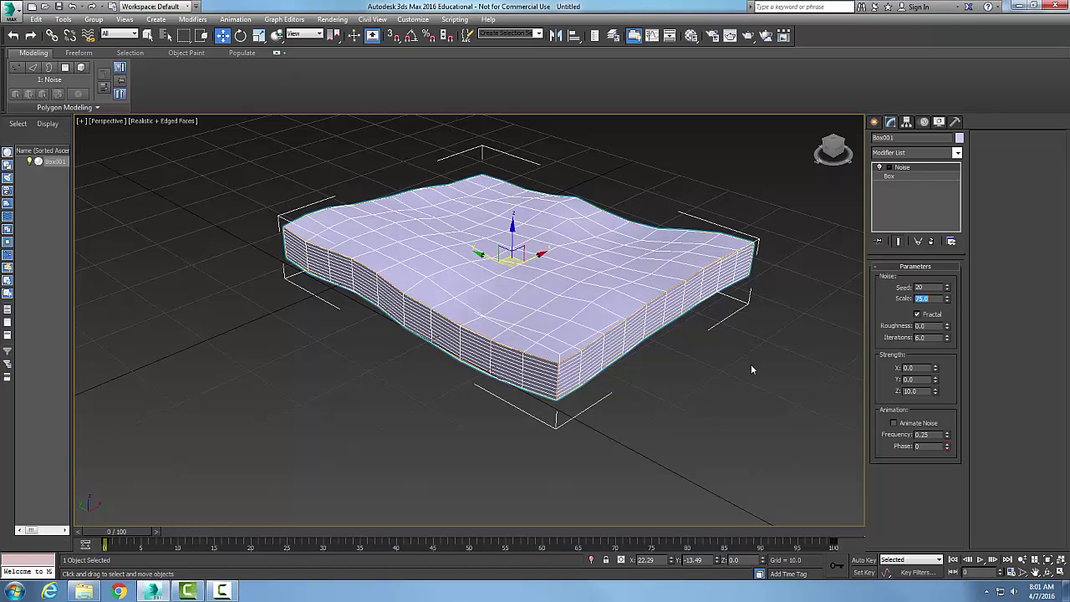
{"action": "left_click_drag", "start_coordinate": [927, 287], "coordinate": [892, 287]}
{"action": "type", "text": "50"}
{"action": "key", "text": "Return"}
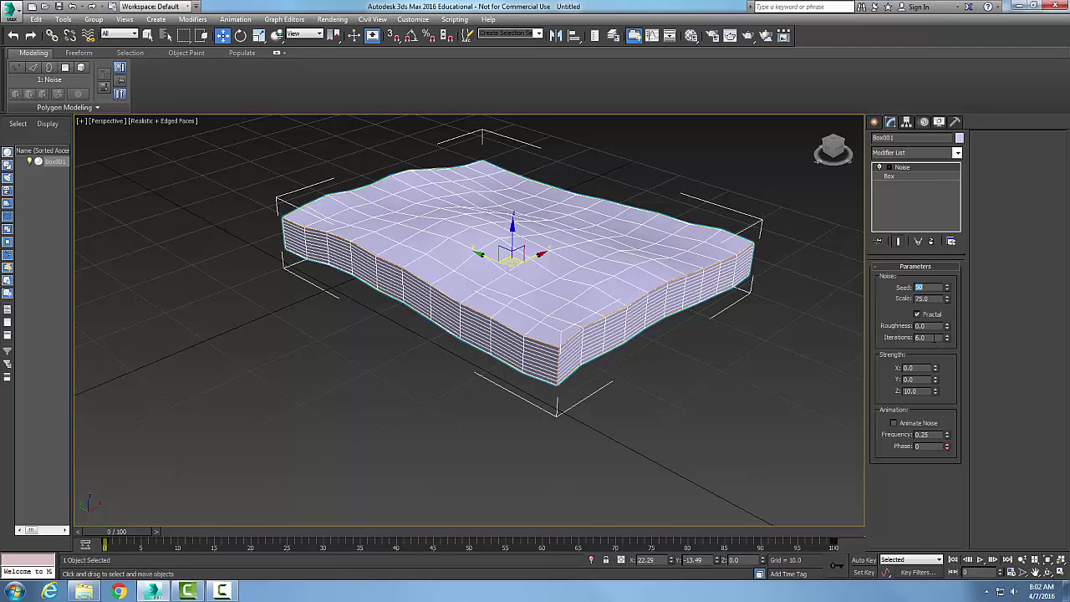
Turn the Noise modifier's Fractal option off and back on to compare the surface shape.
{"action": "left_click", "coordinate": [917, 314]}
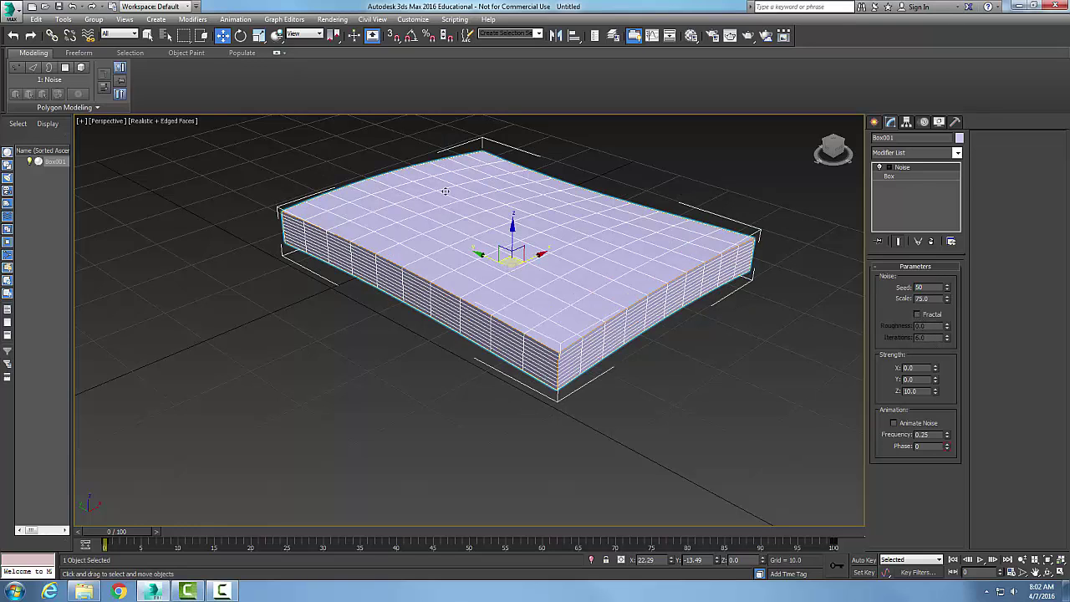
{"action": "left_click", "coordinate": [917, 314]}
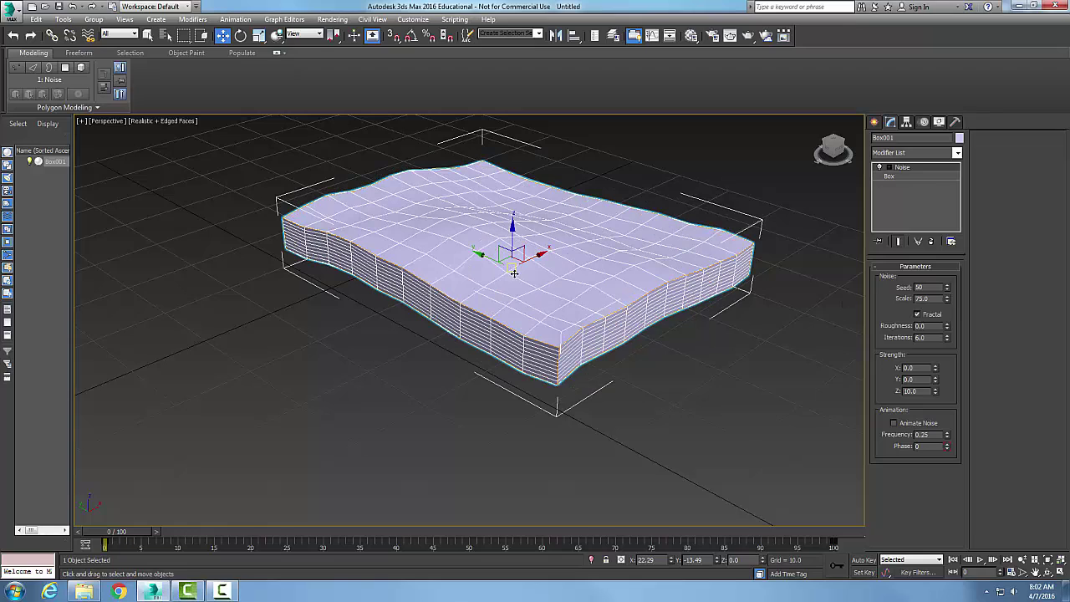